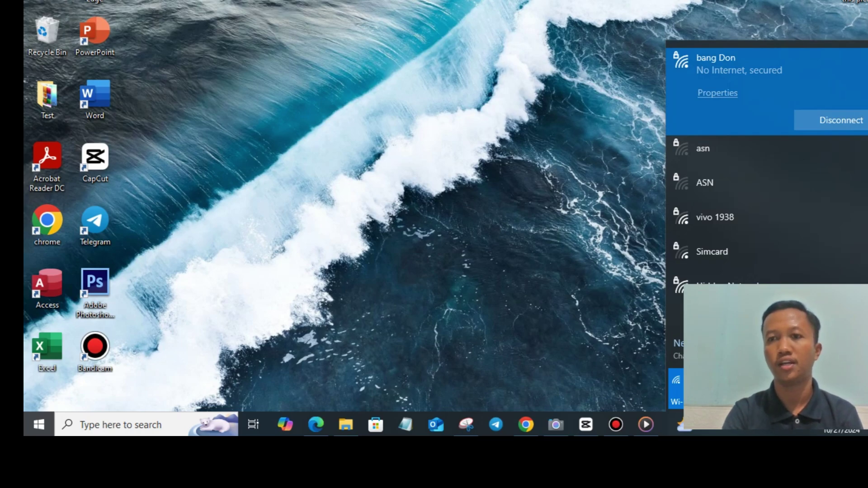
Launch Chrome and load the router's login page at 192.168.100.1.
key(Escape)
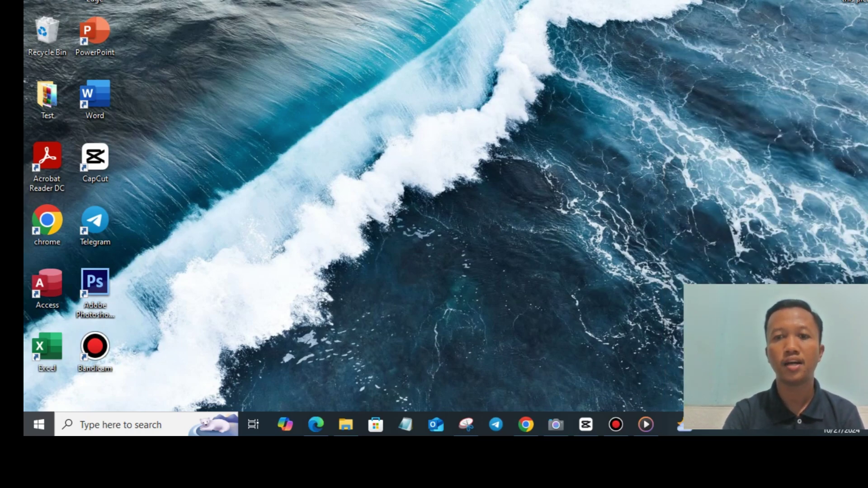
click(526, 424)
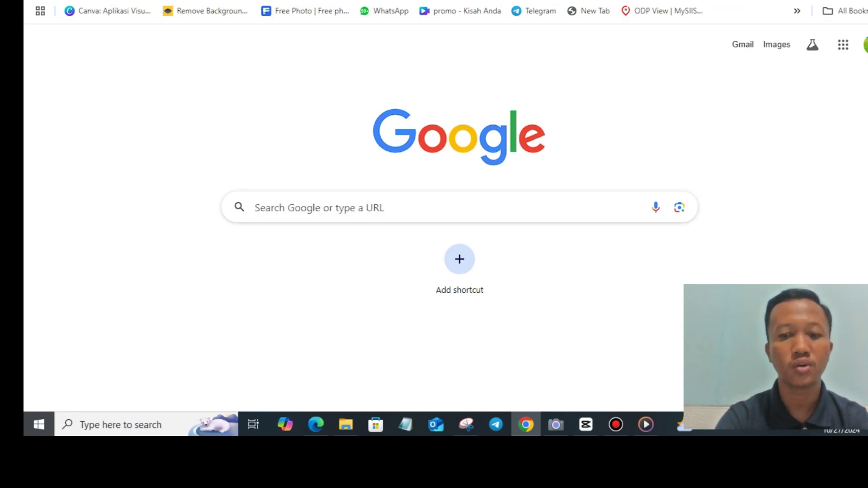
text(1)
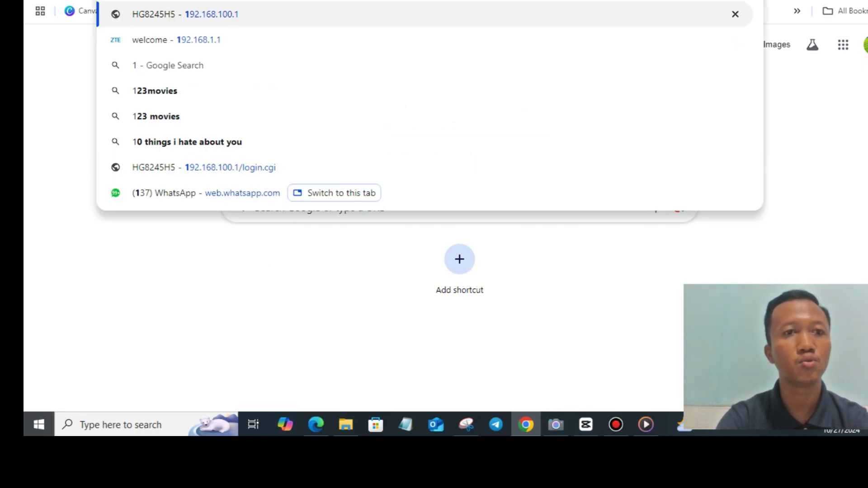
text(92)
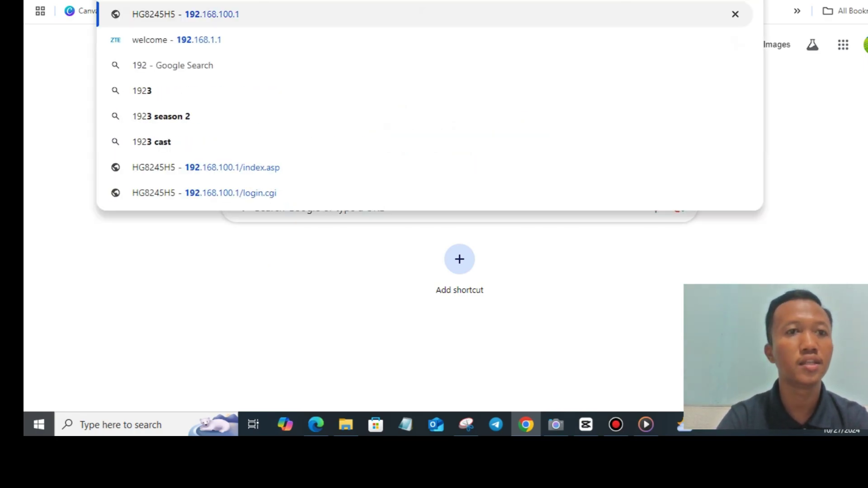
text(.16)
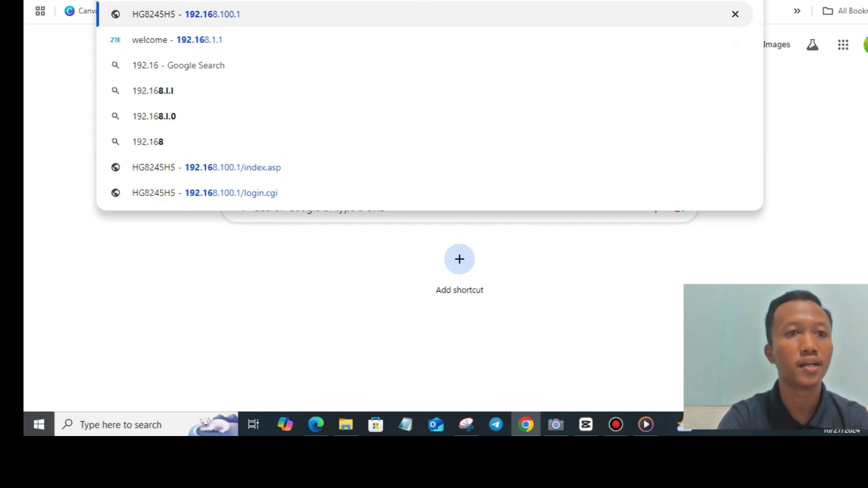
text(8.1)
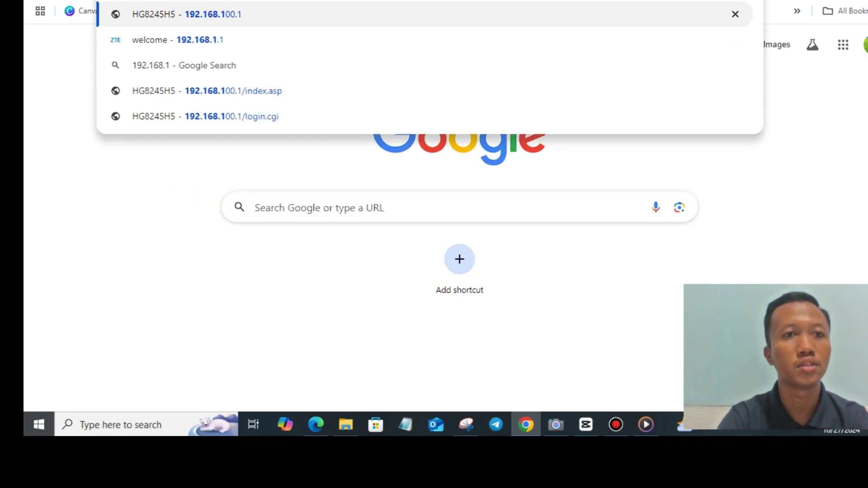
text(00.1)
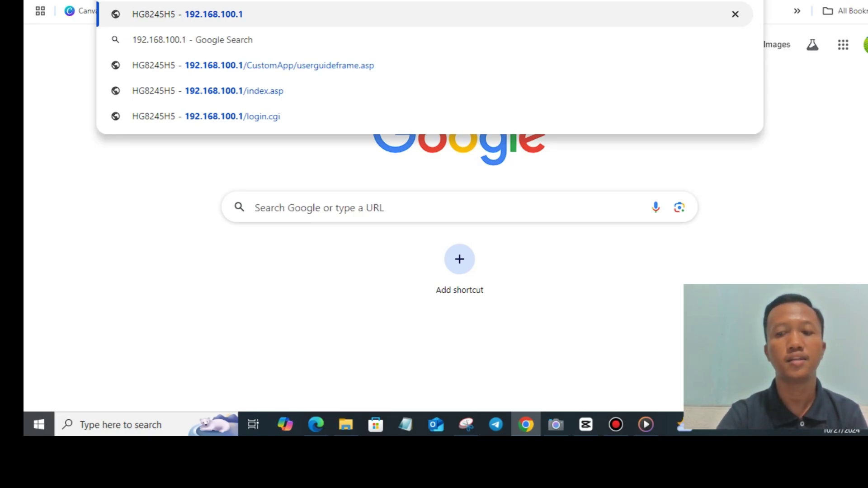
key(Return)
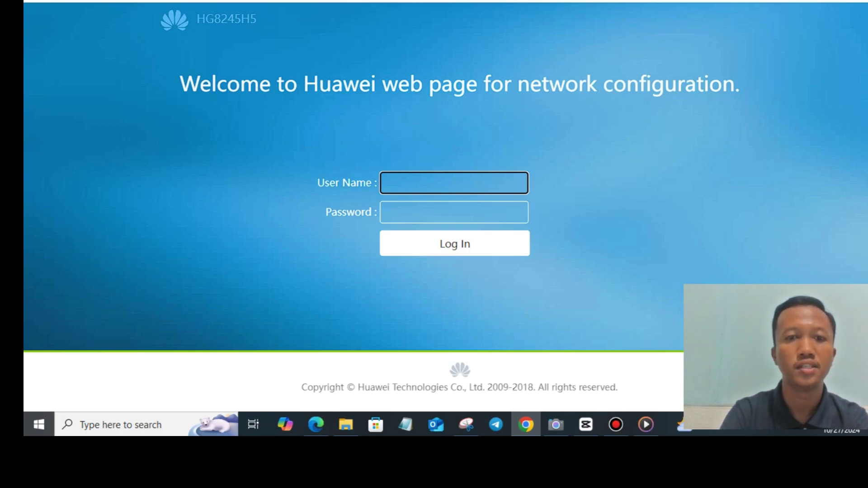
Log in to the HG8245H5 with the administrator user name and password.
key(Down)
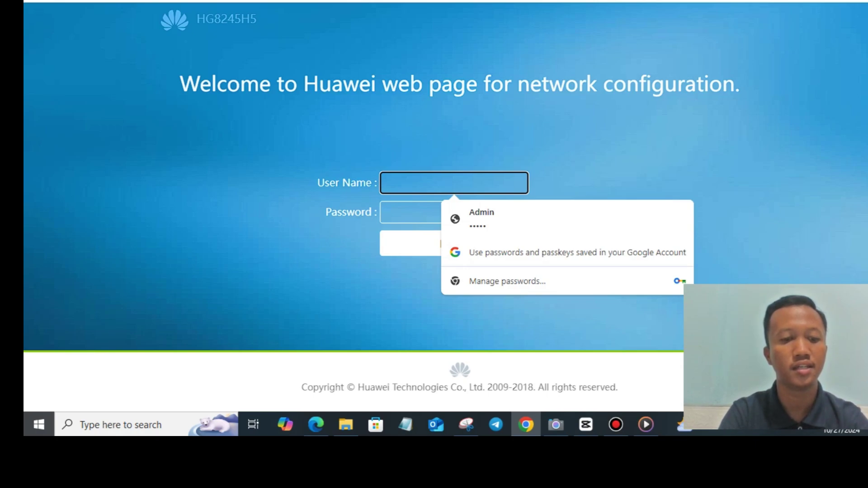
text(A)
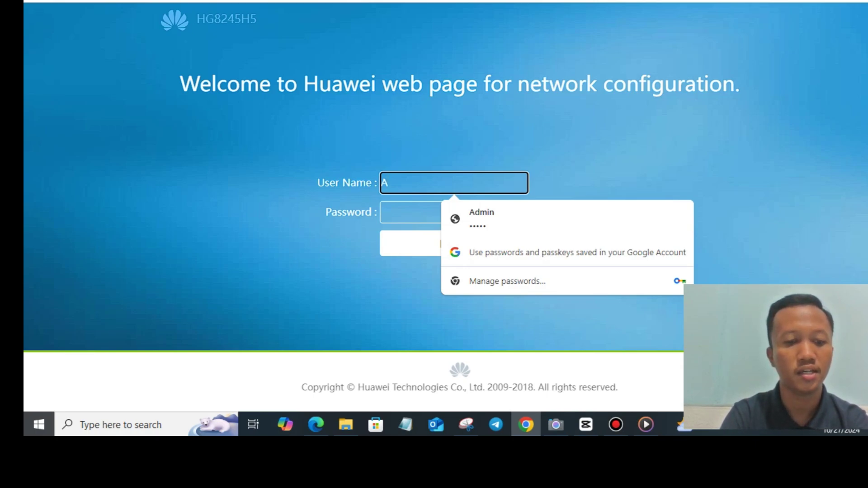
text(dmin)
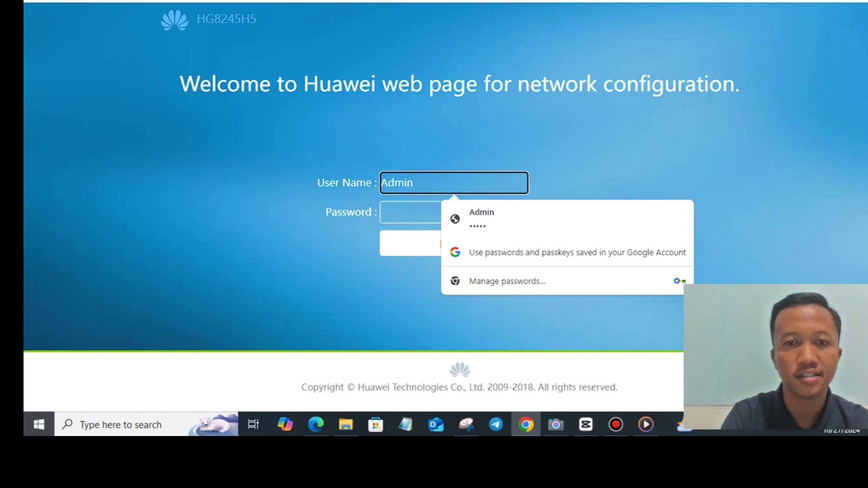
click(410, 212)
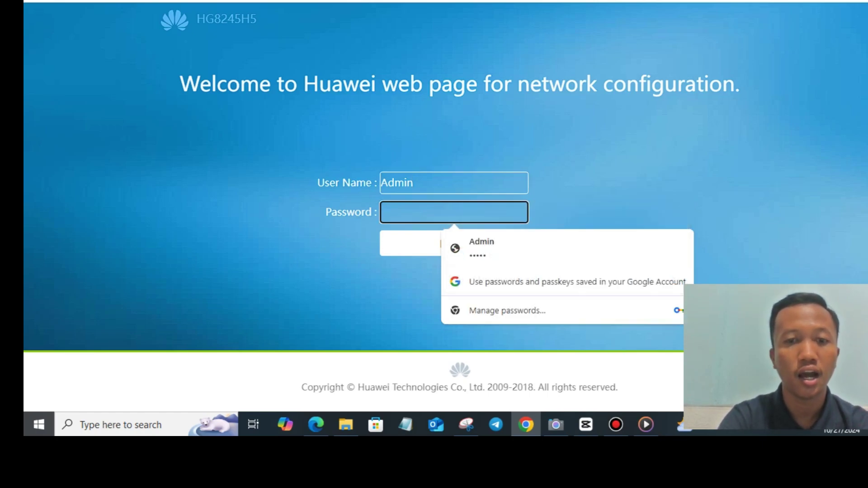
text(admin)
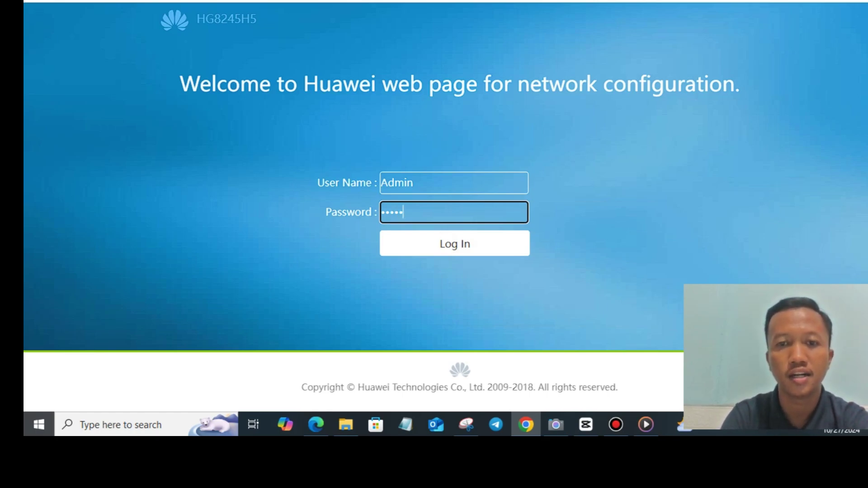
click(454, 243)
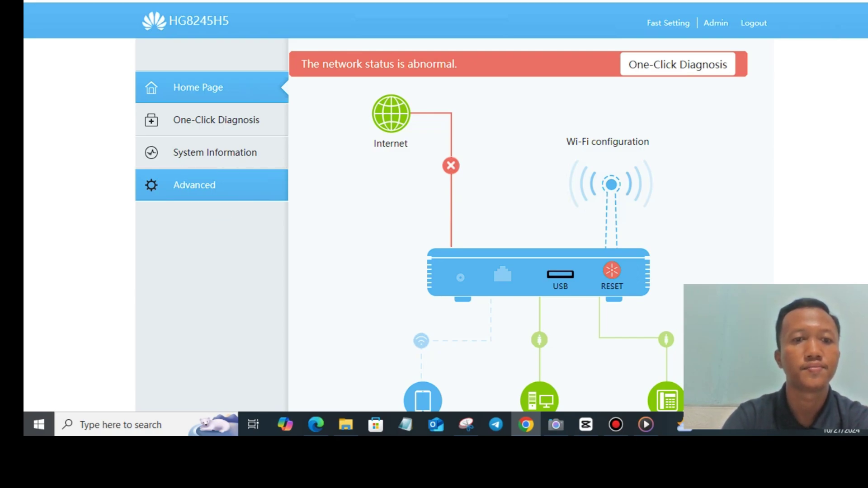
On the Advanced WLAN Basic page, uncheck Hide to show the WPA PreSharedKey.
click(194, 185)
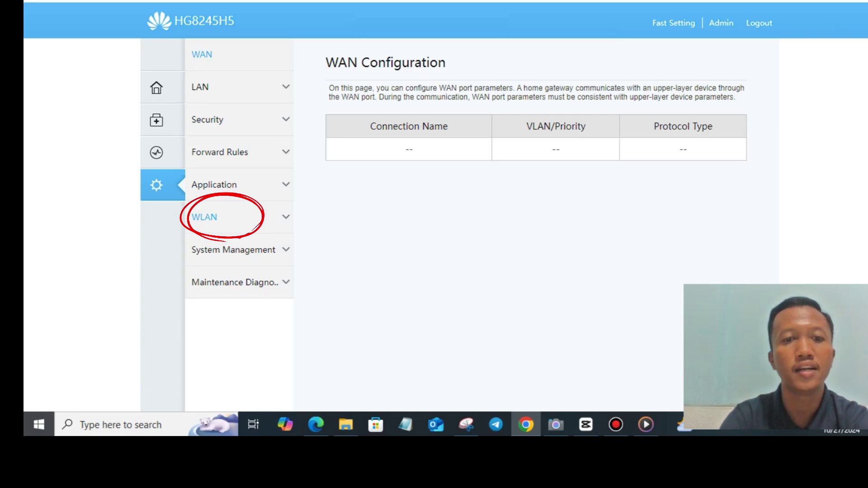
click(205, 217)
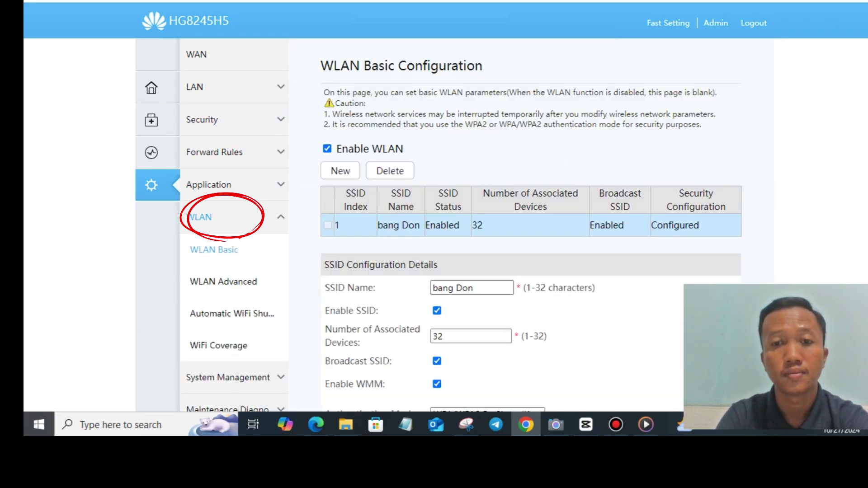
scroll(531, 226, down, 2)
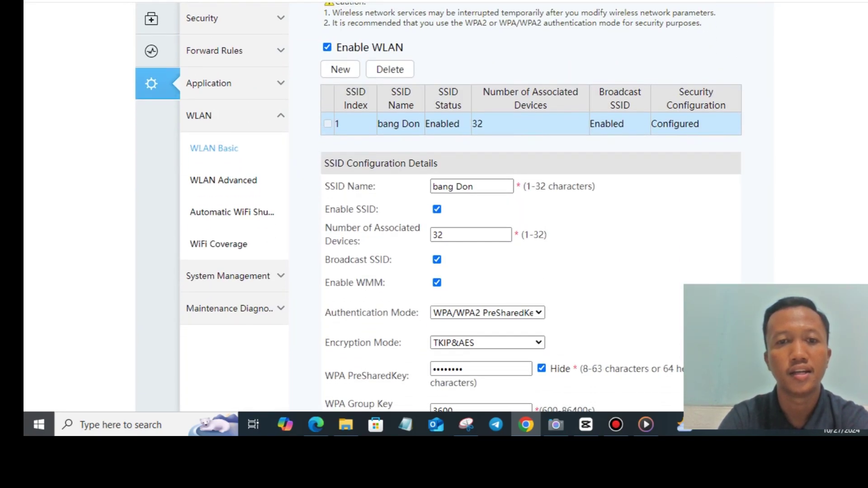
scroll(531, 226, down, 1)
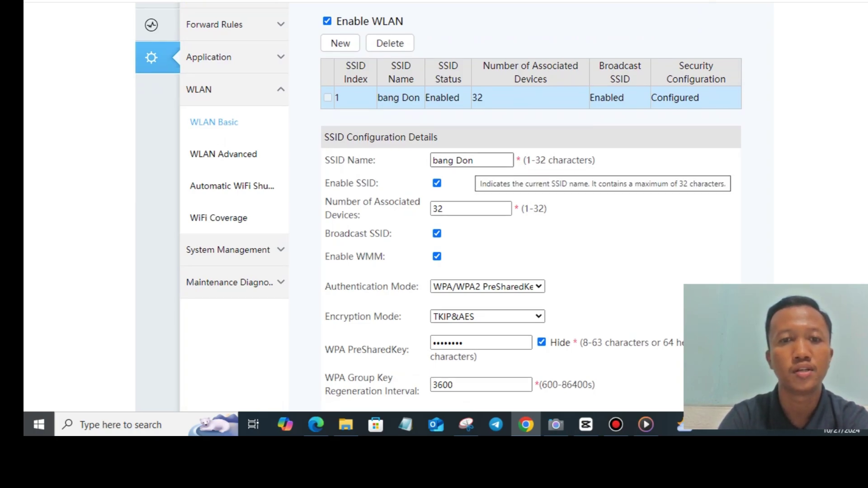
scroll(473, 161, down, 1)
scroll(531, 226, down, 1)
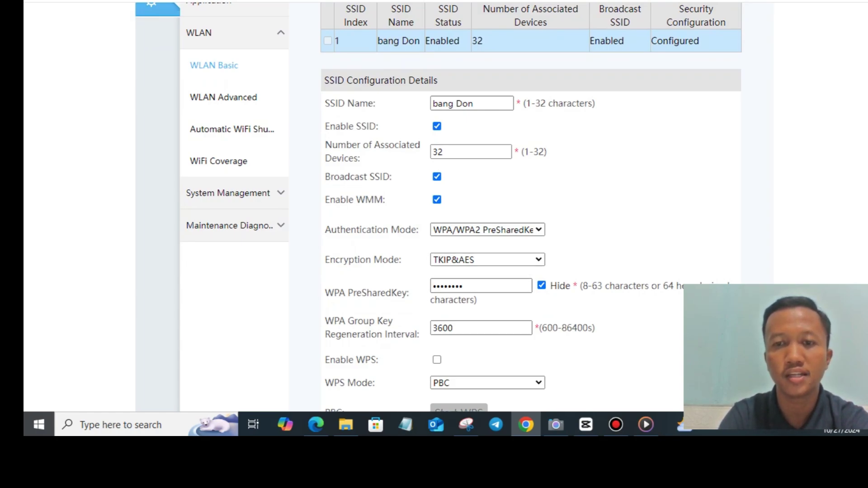
click(541, 286)
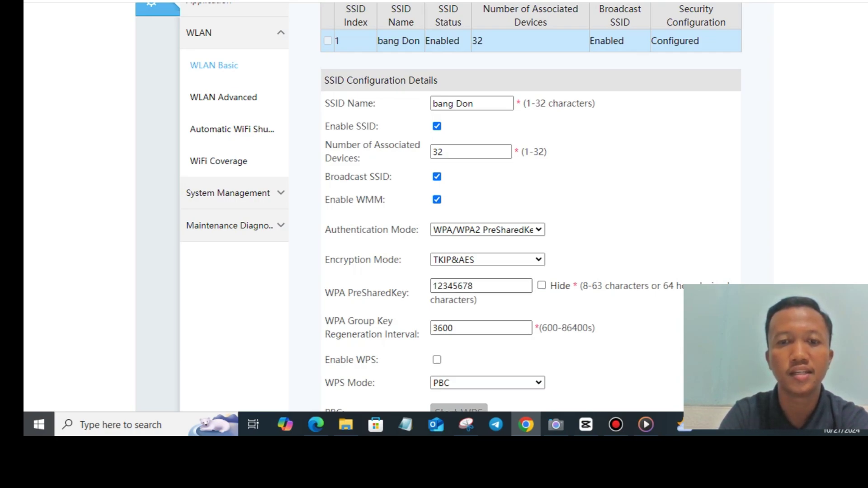
scroll(439, 207, up, 2)
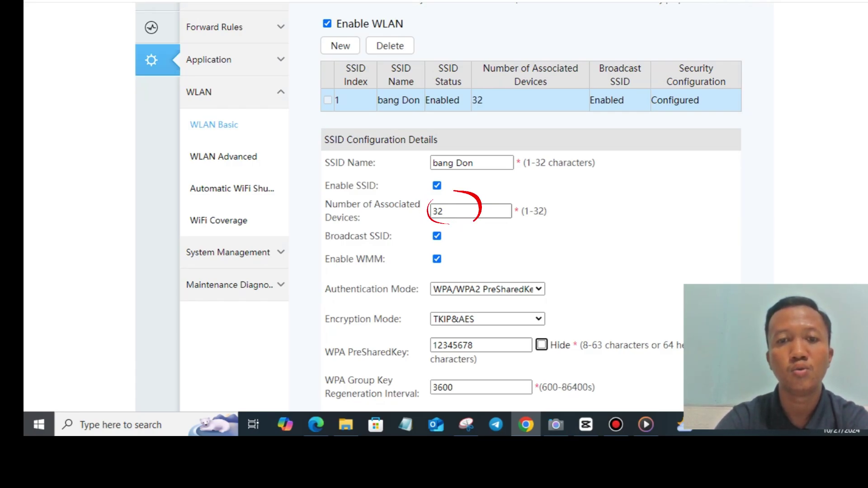
Change SSID 1's Number of Associated Devices from 32 to 5.
click(446, 211)
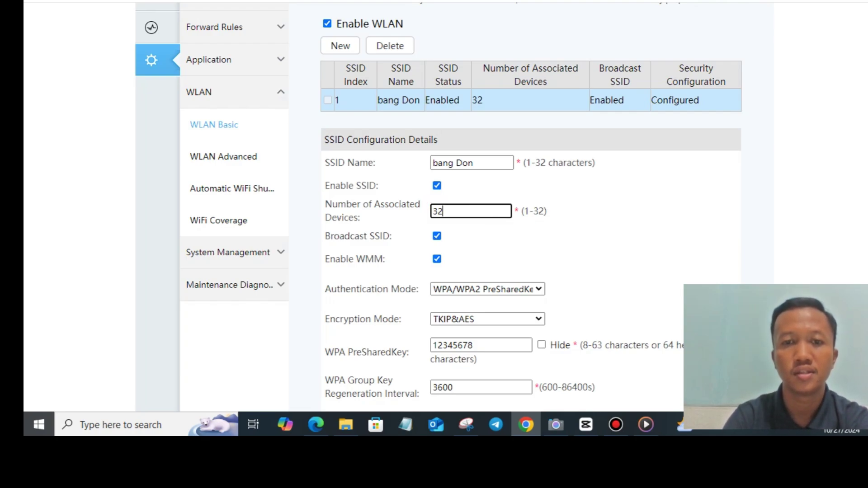
key(BackSpace)
key(BackSpace)
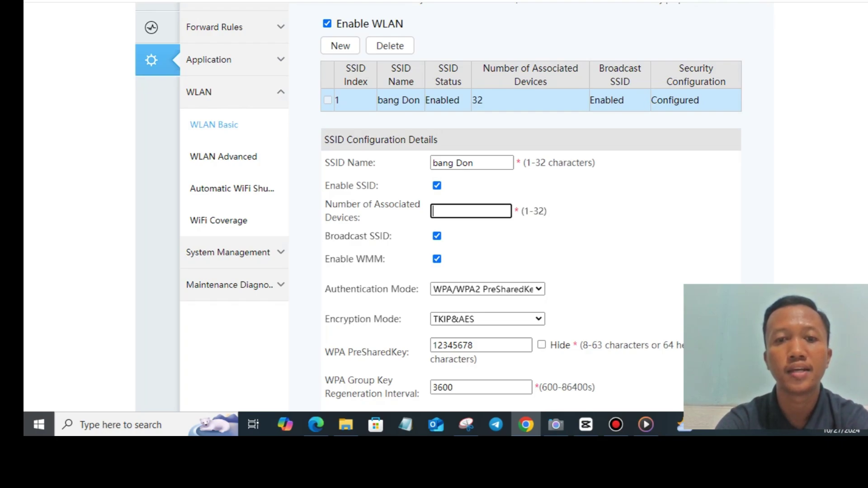
text(5)
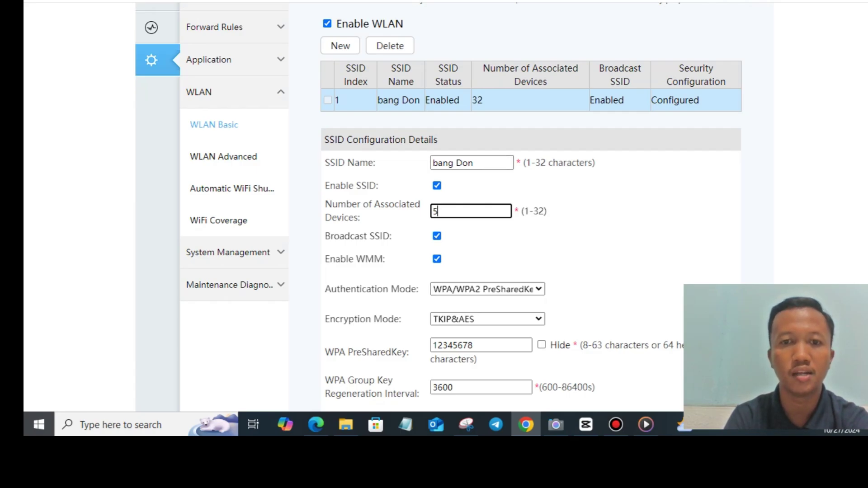
scroll(529, 208, down, 2)
scroll(529, 208, down, 2)
scroll(529, 208, down, 3)
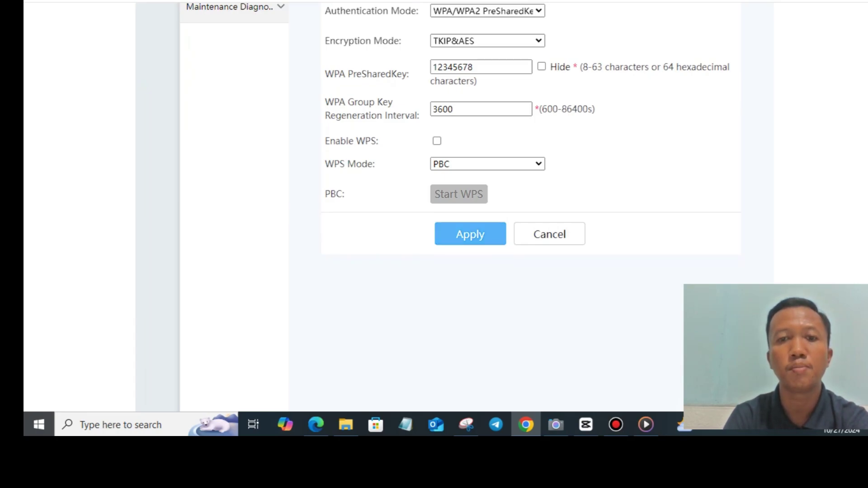
Apply the WLAN Basic Configuration with the 5-device limit.
click(469, 236)
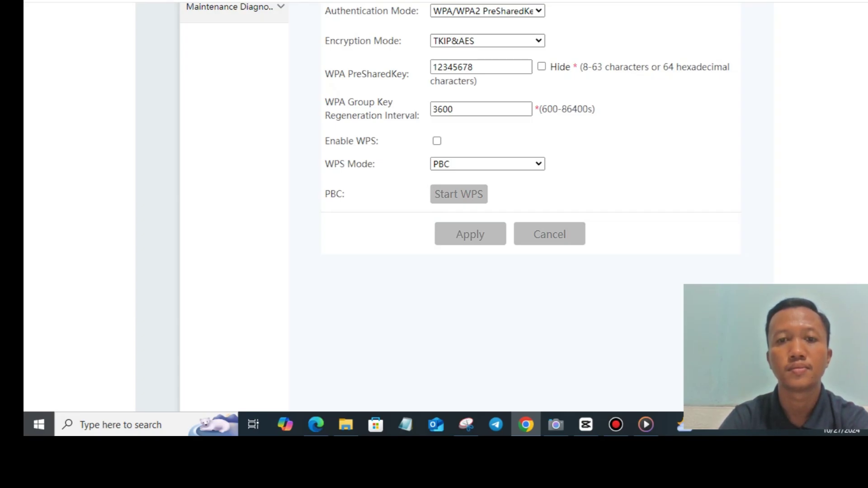
scroll(438, 206, up, 5)
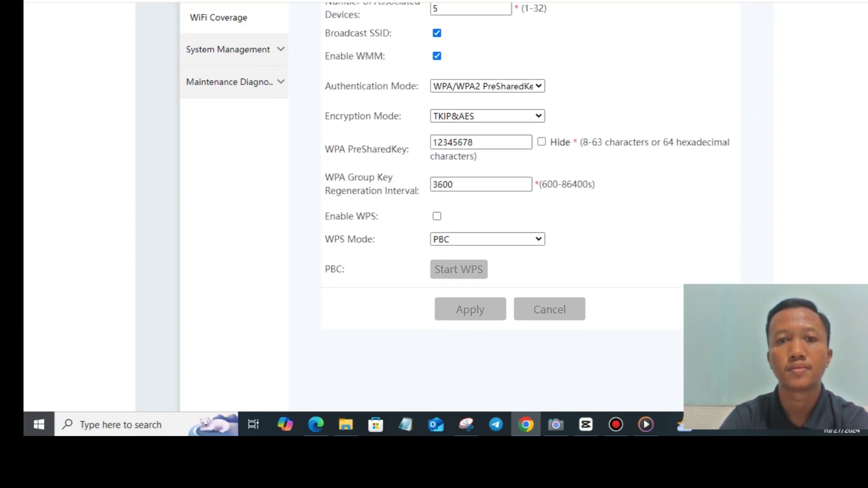
Scroll to the SSID table to confirm SSID 1 lists 5 associated devices.
scroll(438, 207, up, 3)
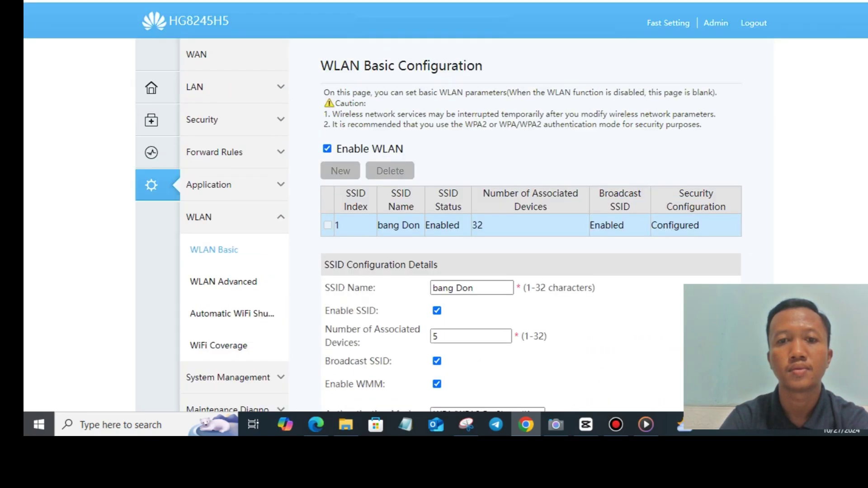
scroll(439, 207, down, 8)
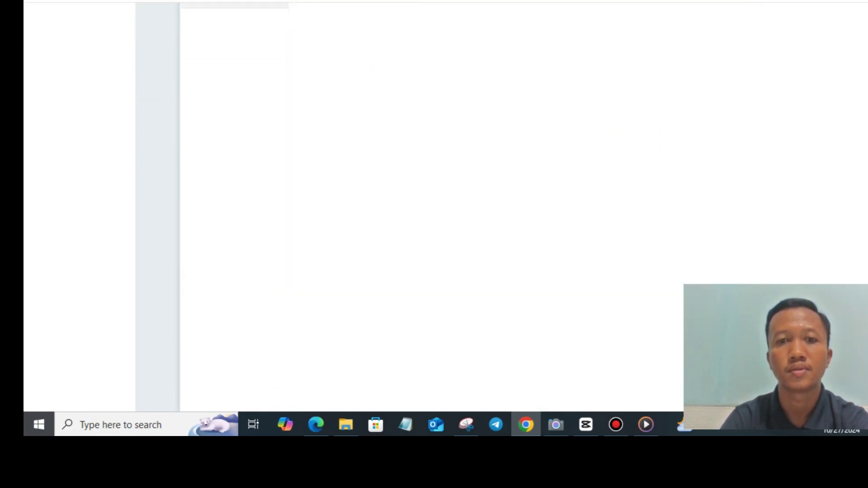
scroll(461, 207, up, 5)
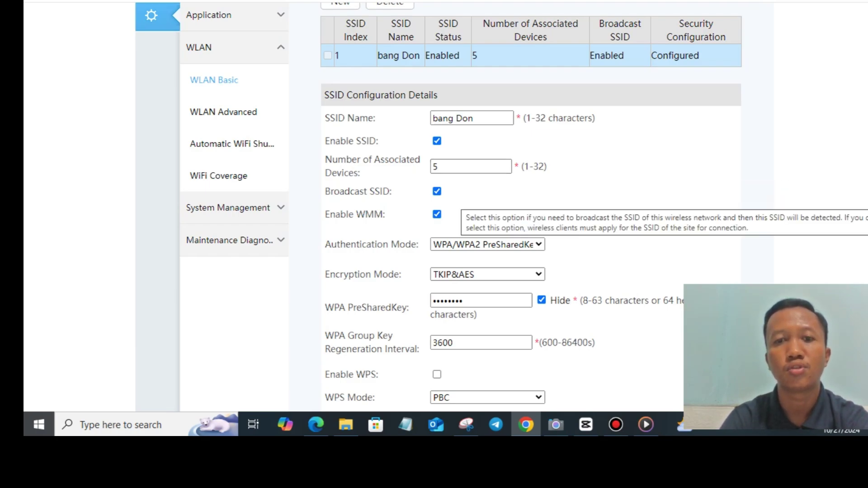
scroll(501, 207, down, 1)
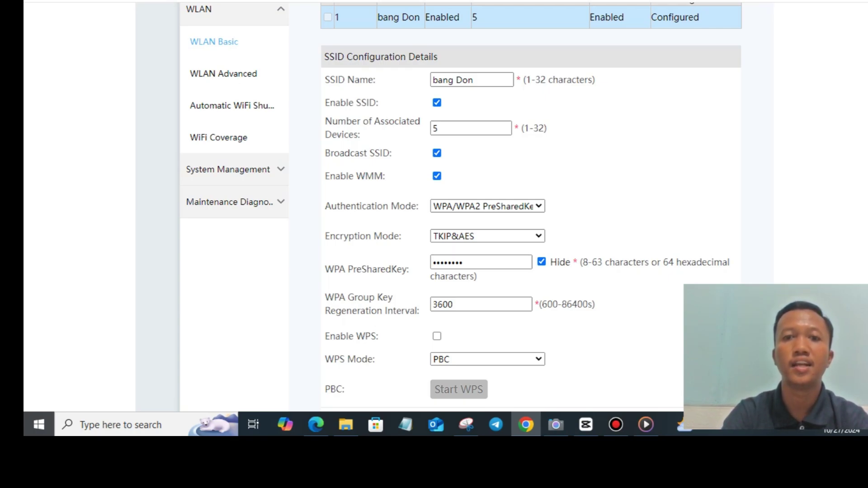
mouse_move(436, 152)
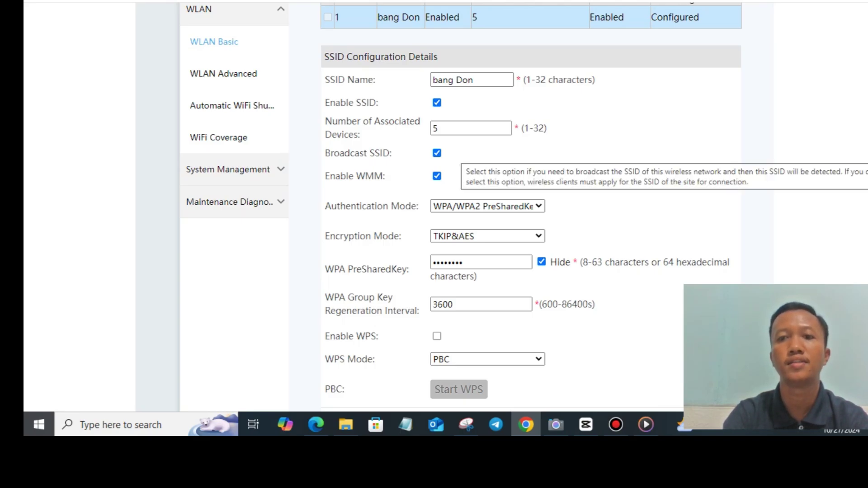